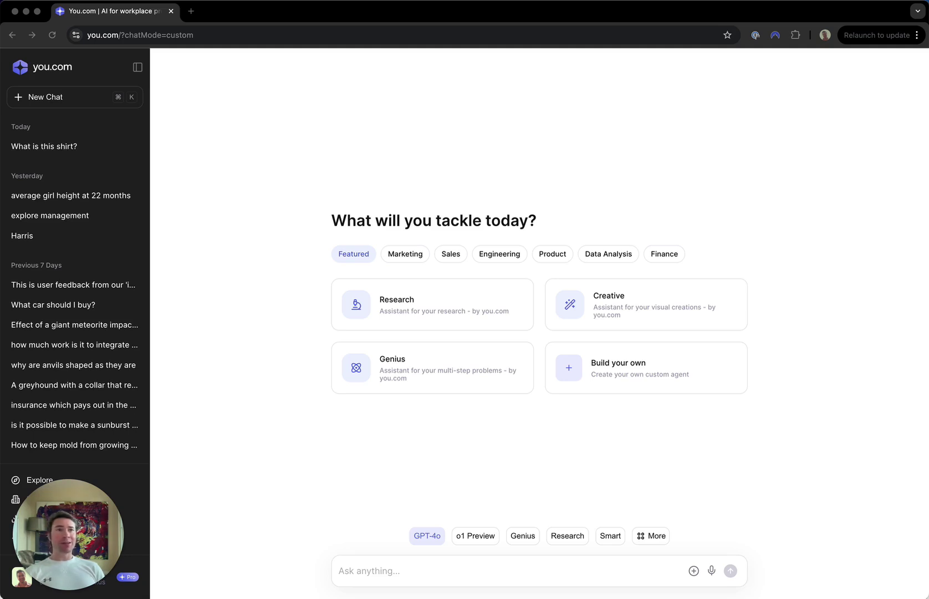
Open Manage sources from the Ask anything box and bring up the file picker for documents
{"action": "left_click", "coordinate": [693, 571]}
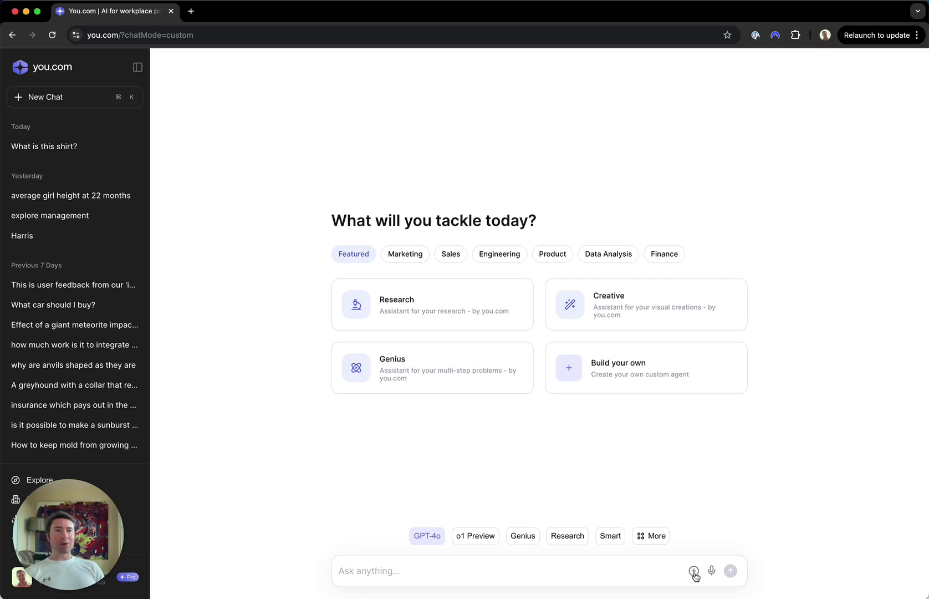
{"action": "left_click", "coordinate": [693, 571]}
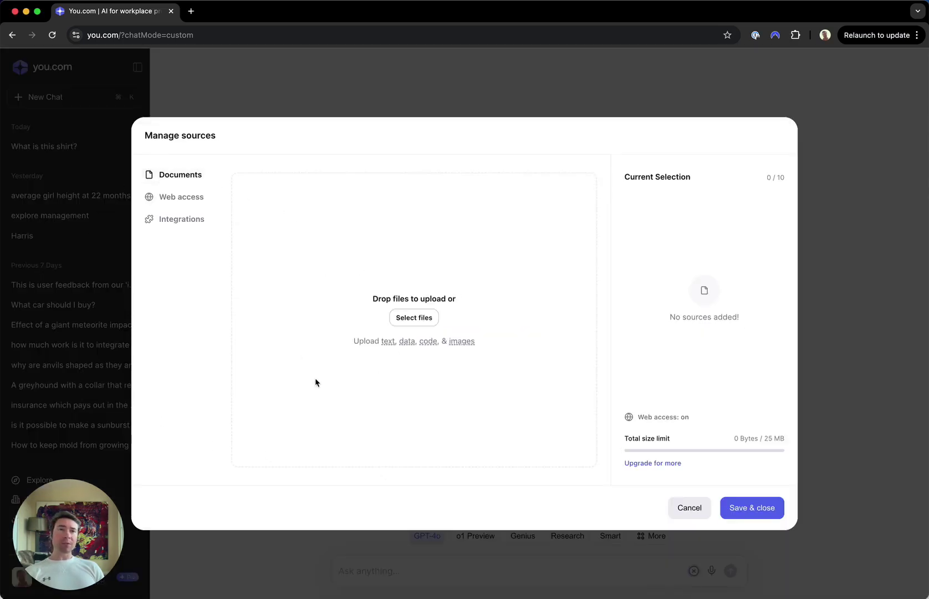
{"action": "left_click", "coordinate": [433, 325]}
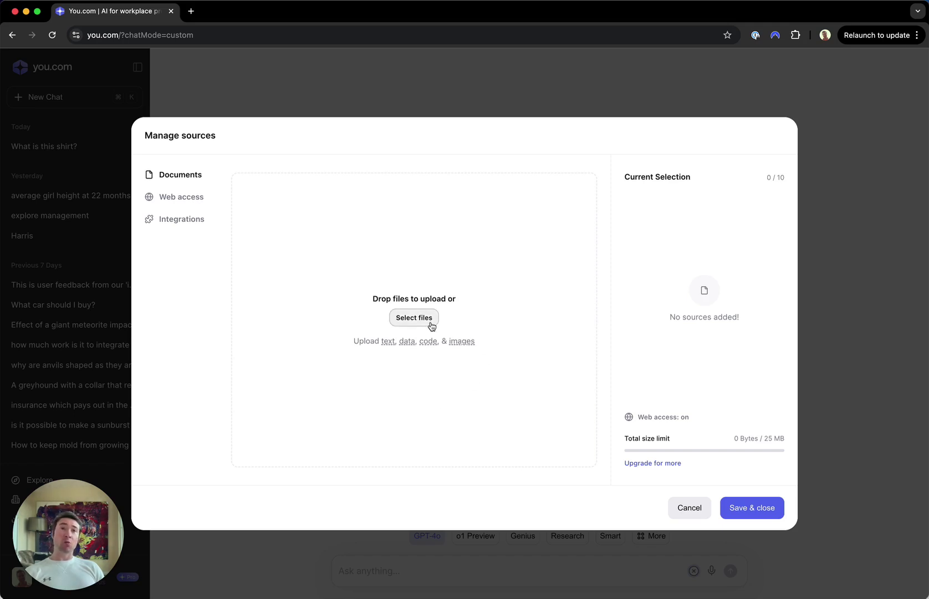
{"action": "left_click", "coordinate": [431, 325]}
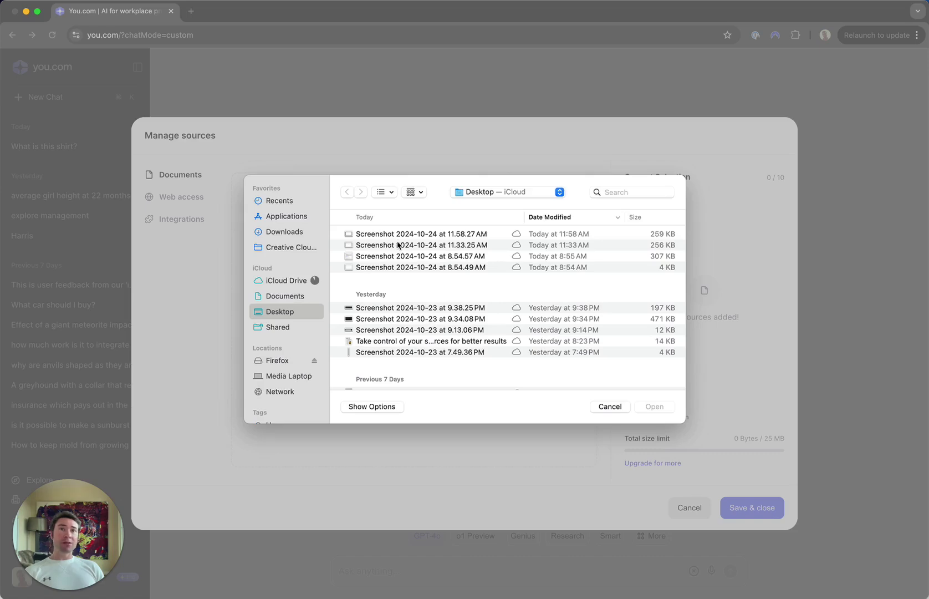
Upload the five newest Desktop PNG screenshots as sources, totalling 998.2 KB (5 / 10)
{"action": "left_click", "coordinate": [398, 235]}
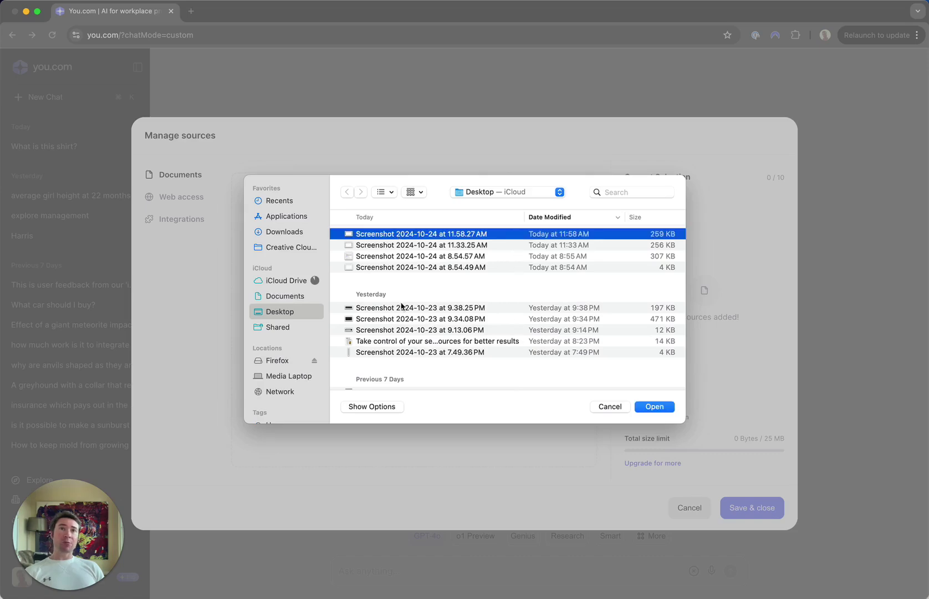
{"action": "left_click", "coordinate": [402, 308], "text": "shift"}
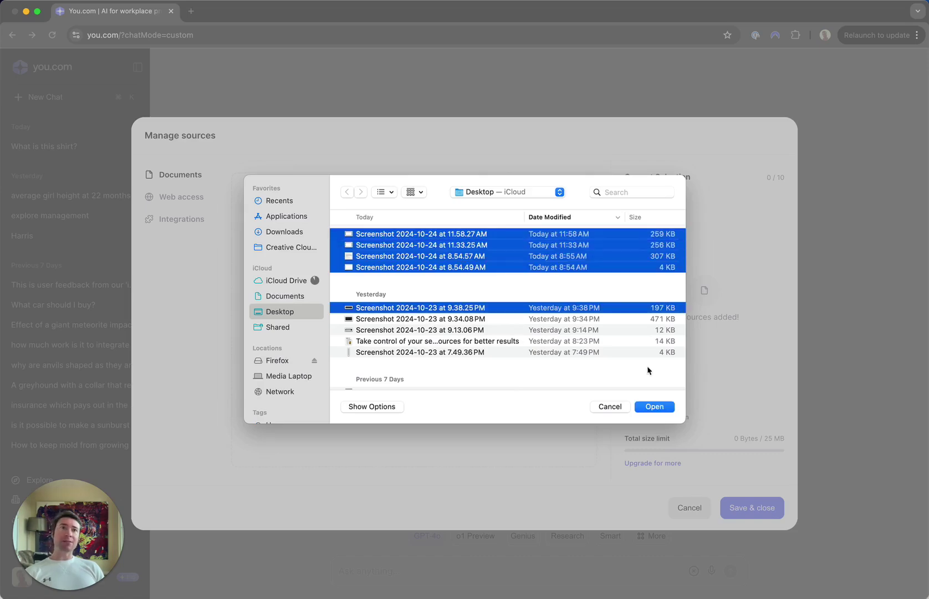
{"action": "left_click", "coordinate": [654, 407]}
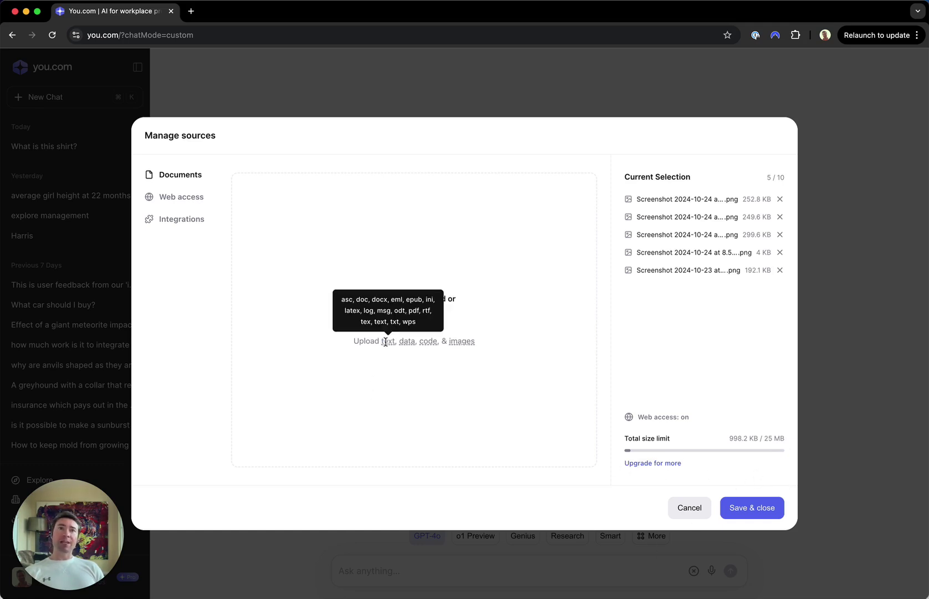
{"action": "mouse_move", "coordinate": [405, 343]}
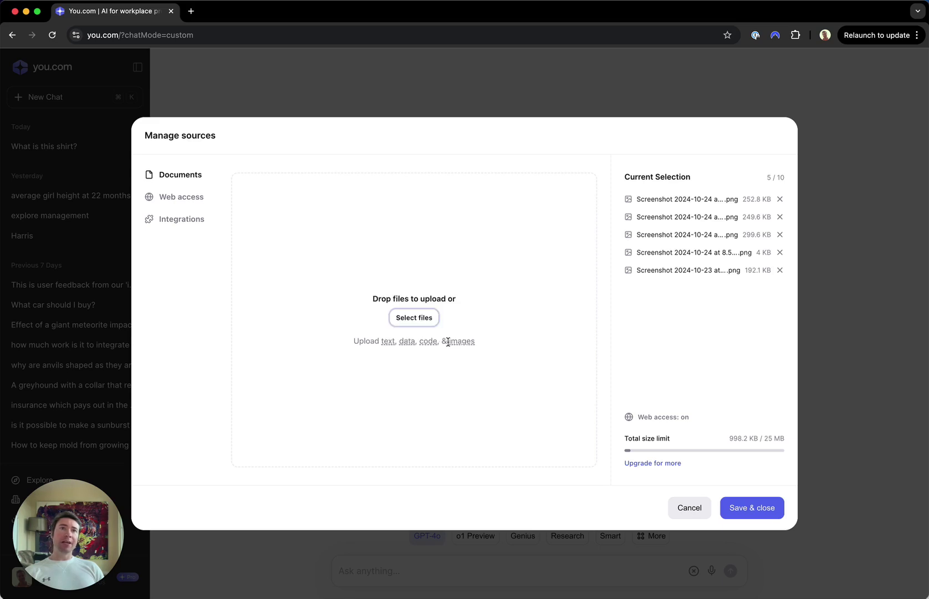
{"action": "mouse_move", "coordinate": [453, 342]}
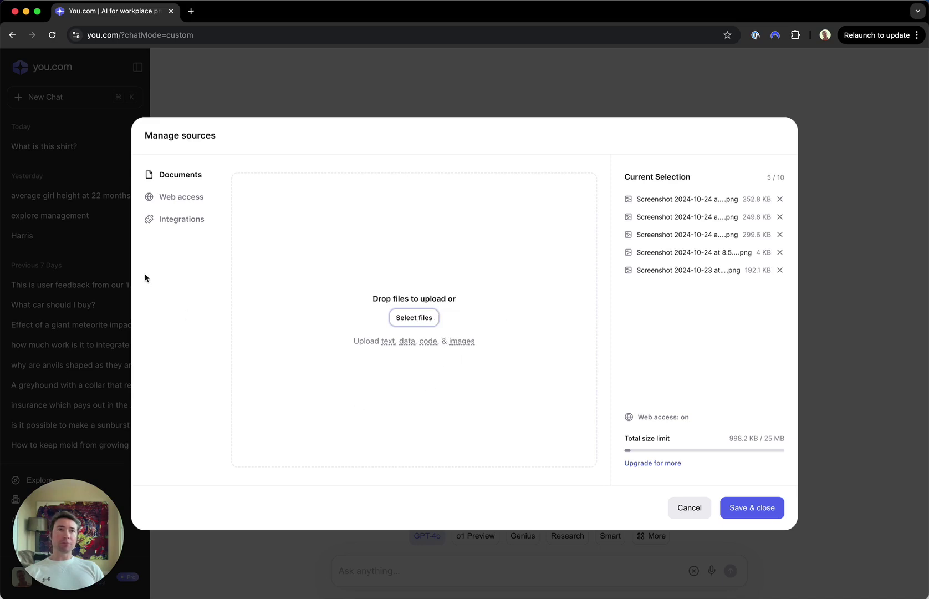
Show the Web access settings, toggling Enable Web Access off and on to keep Automatic mode
{"action": "left_click", "coordinate": [189, 205]}
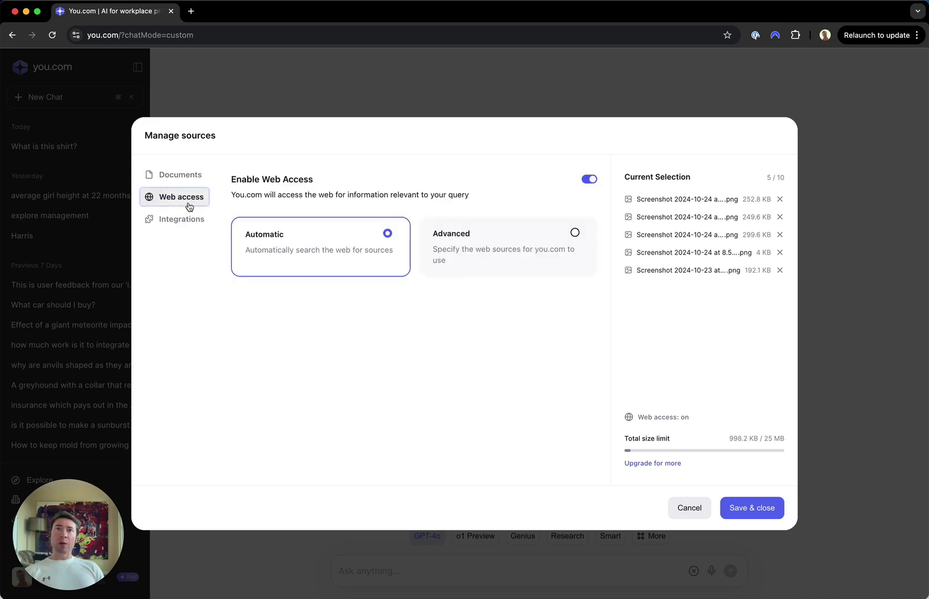
{"action": "left_click", "coordinate": [588, 180]}
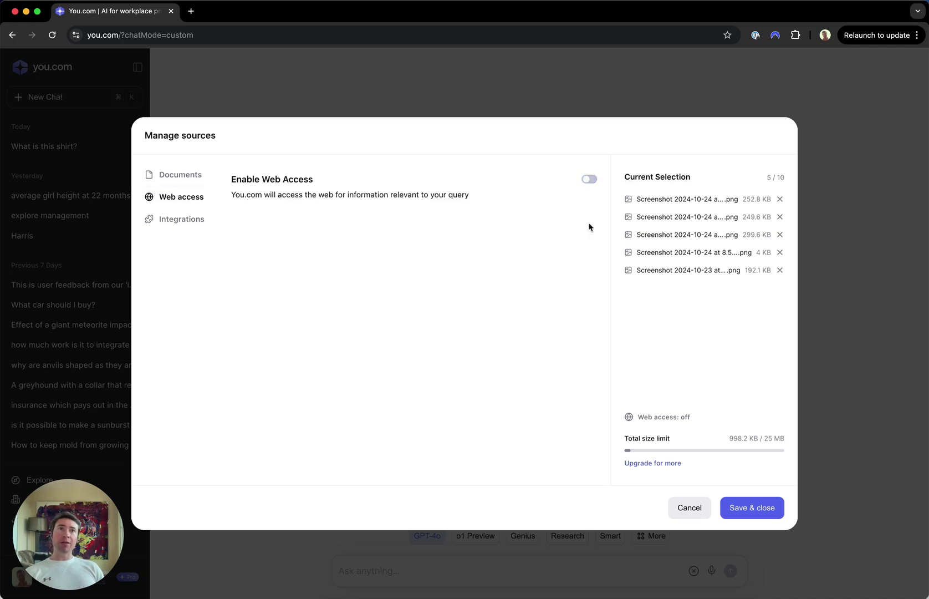
{"action": "left_click", "coordinate": [588, 179]}
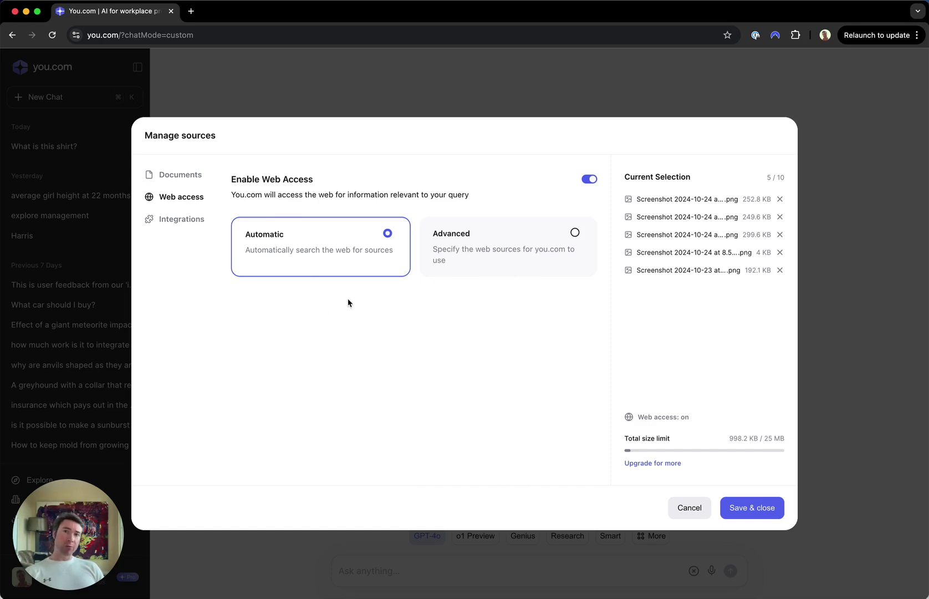
Switch web access to Advanced and set Search Depth to Dynamic
{"action": "left_click", "coordinate": [500, 262]}
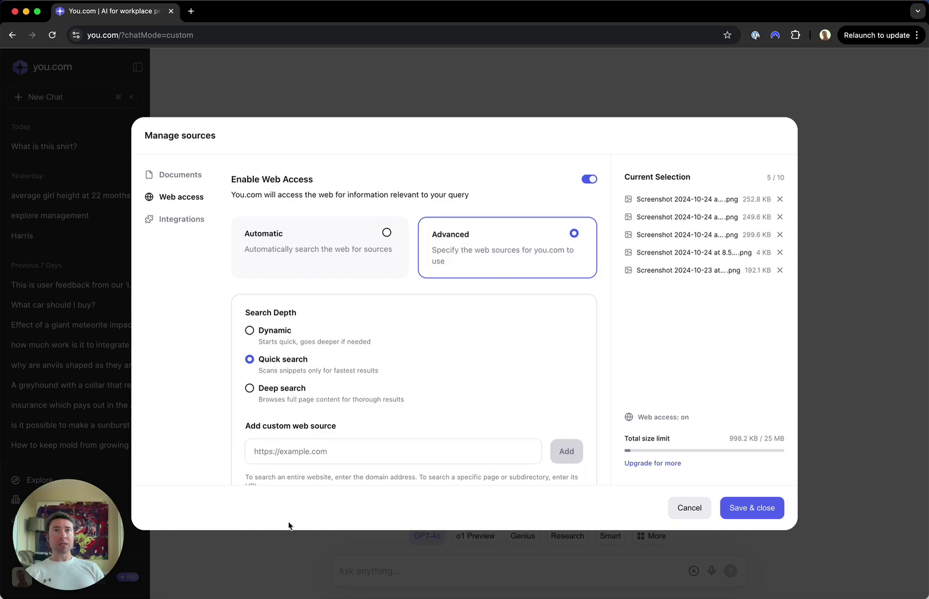
{"action": "scroll", "coordinate": [283, 370], "scroll_direction": "down", "scroll_amount": 2}
{"action": "scroll", "coordinate": [281, 366], "scroll_direction": "down", "scroll_amount": 1}
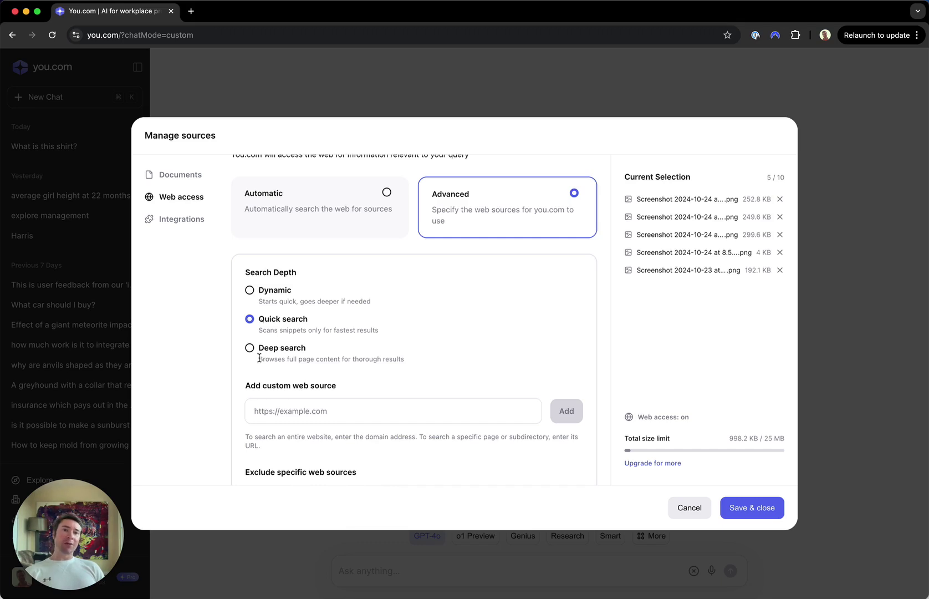
{"action": "left_click", "coordinate": [249, 348]}
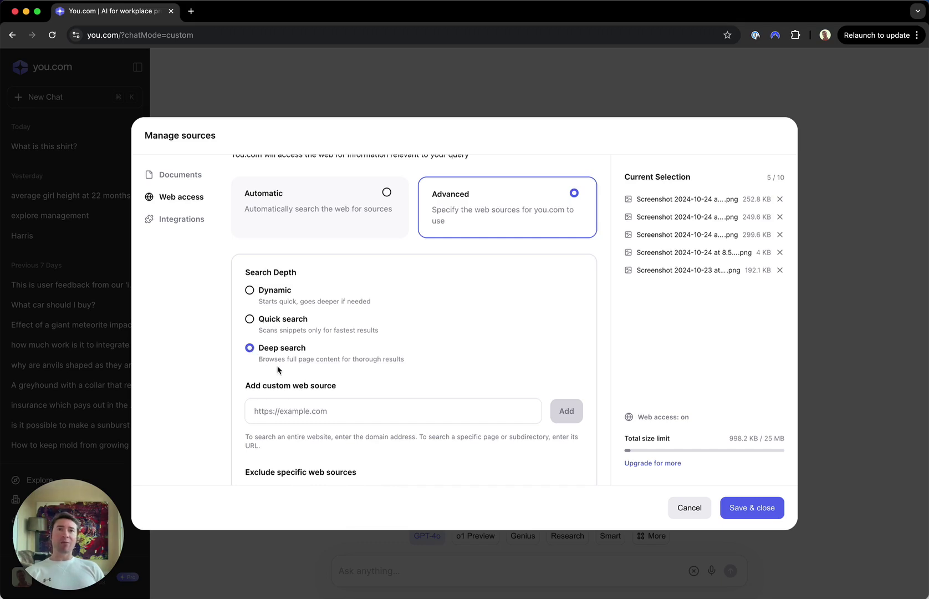
{"action": "left_click", "coordinate": [250, 290]}
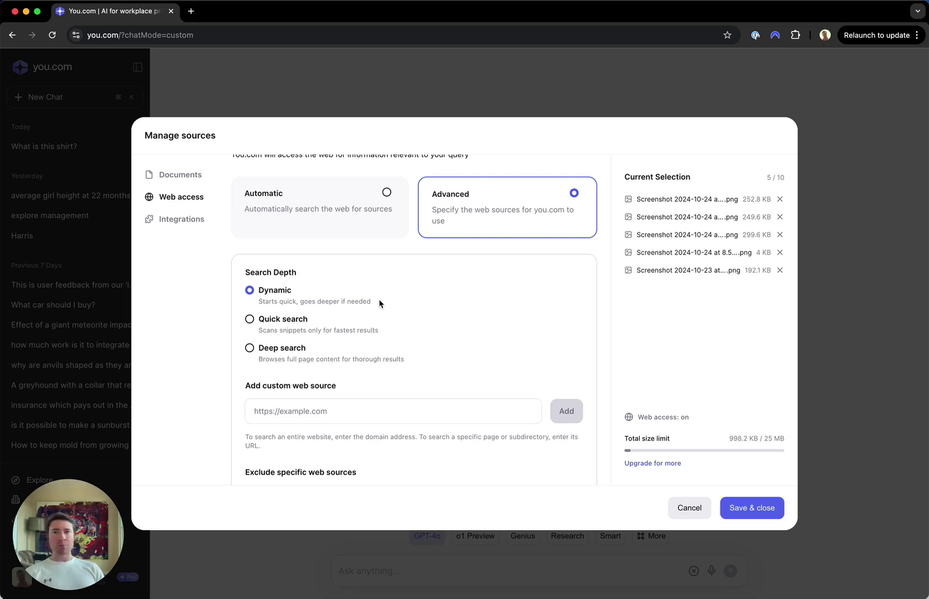
{"action": "scroll", "coordinate": [366, 349], "scroll_direction": "down", "scroll_amount": 3}
{"action": "left_click", "coordinate": [344, 306]}
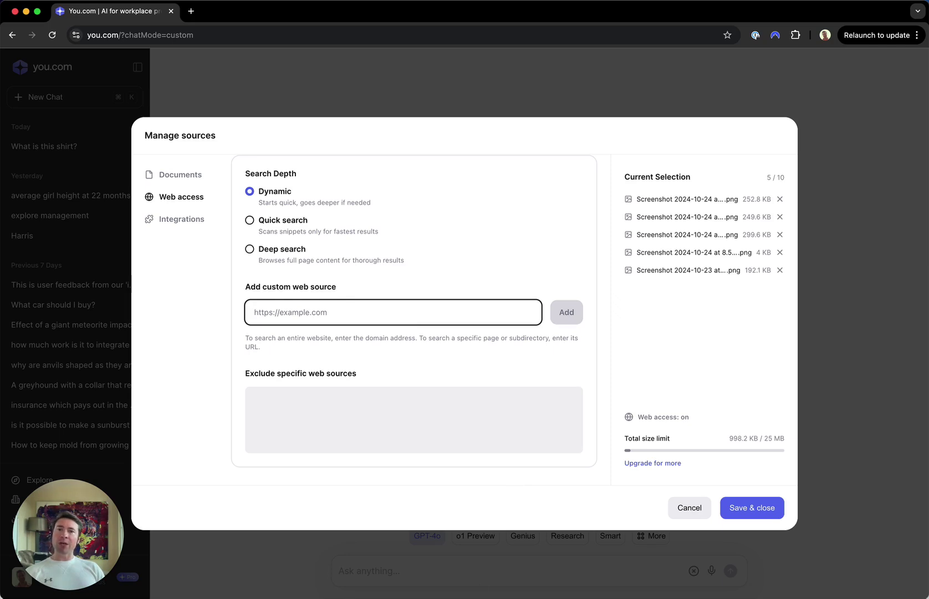
{"action": "key", "text": "super+Tab"}
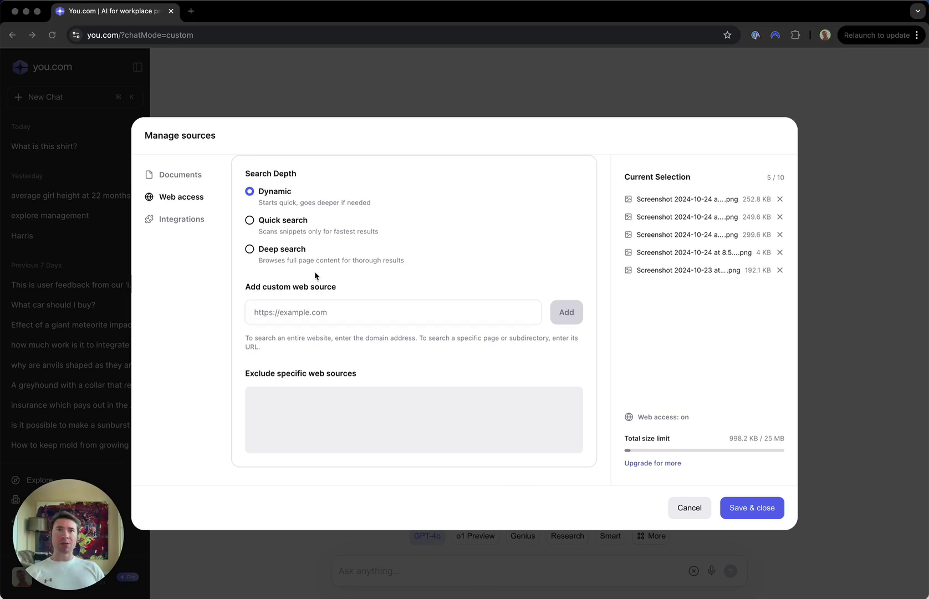
{"action": "left_click", "coordinate": [290, 320]}
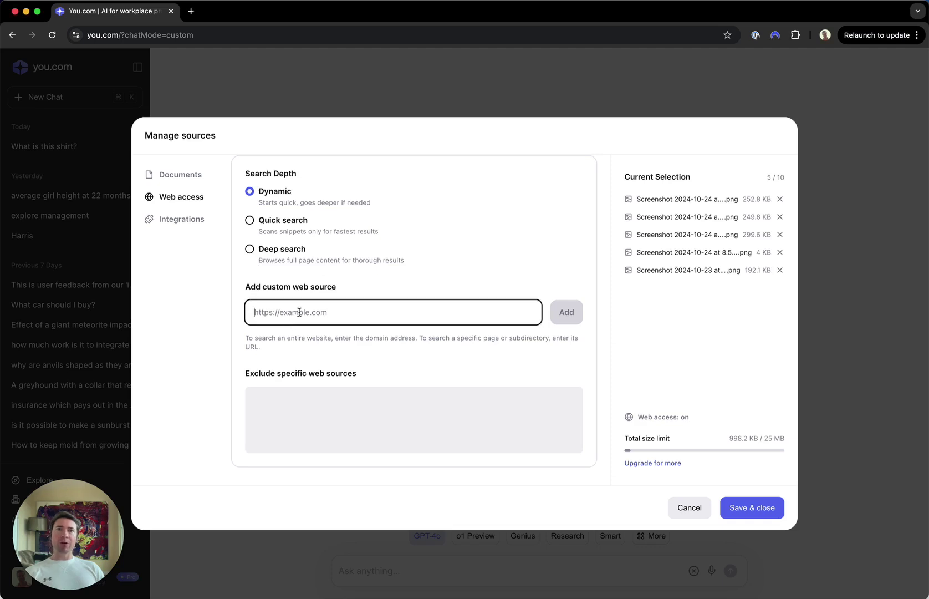
{"action": "type", "text": "https://pubmed.ncbi.nlm.nih.gov/"}
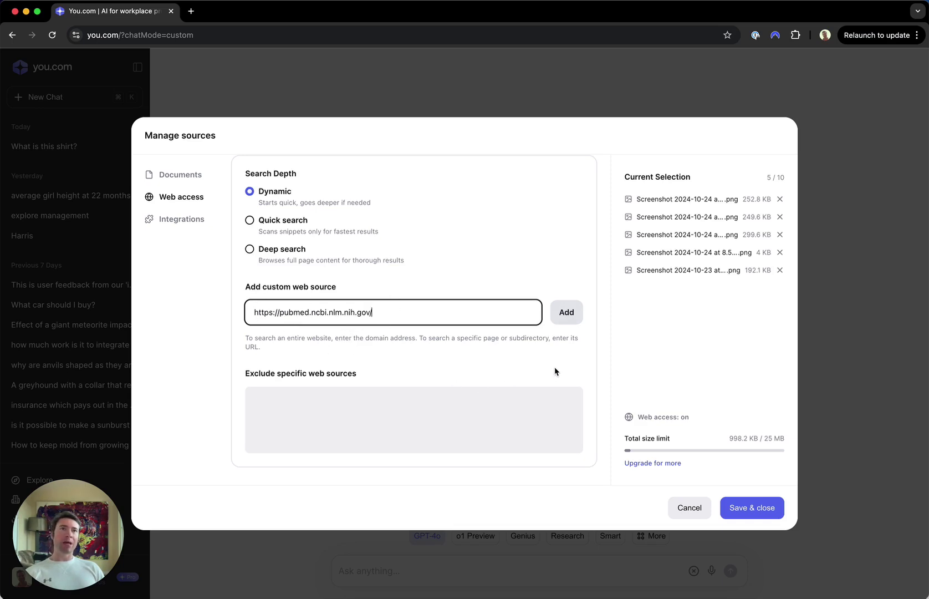
{"action": "left_click", "coordinate": [565, 314]}
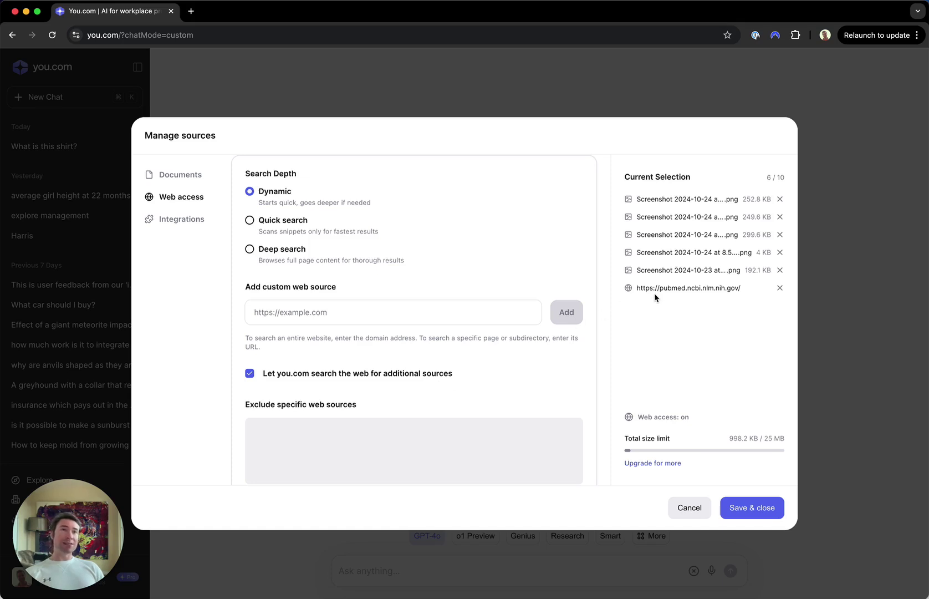
{"action": "left_click", "coordinate": [250, 374]}
Add pubmed.ncbi.nlm.nih.gov/33667416/ as an excluded web source chip
{"action": "scroll", "coordinate": [469, 419], "scroll_direction": "down", "scroll_amount": 1}
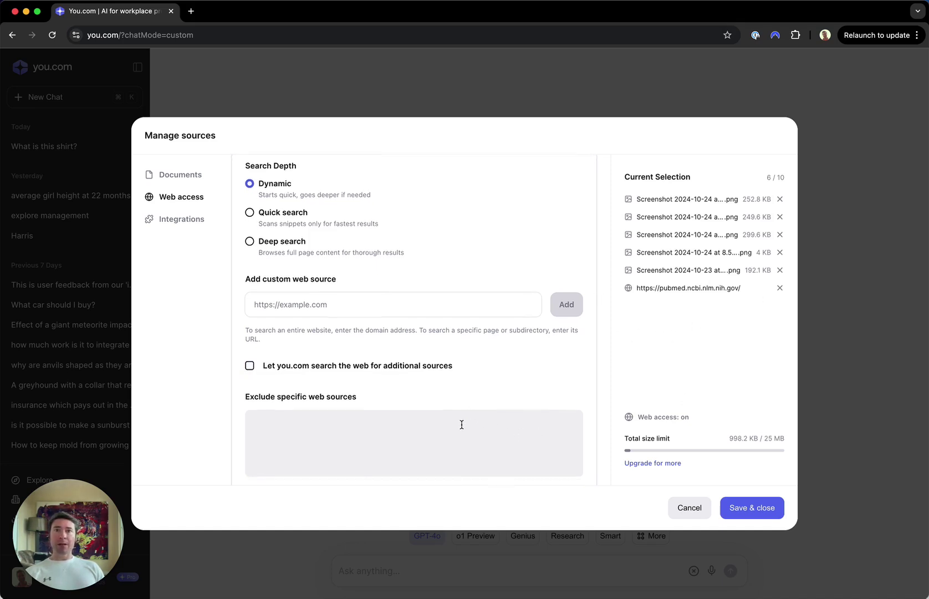
{"action": "scroll", "coordinate": [459, 425], "scroll_direction": "down", "scroll_amount": 1}
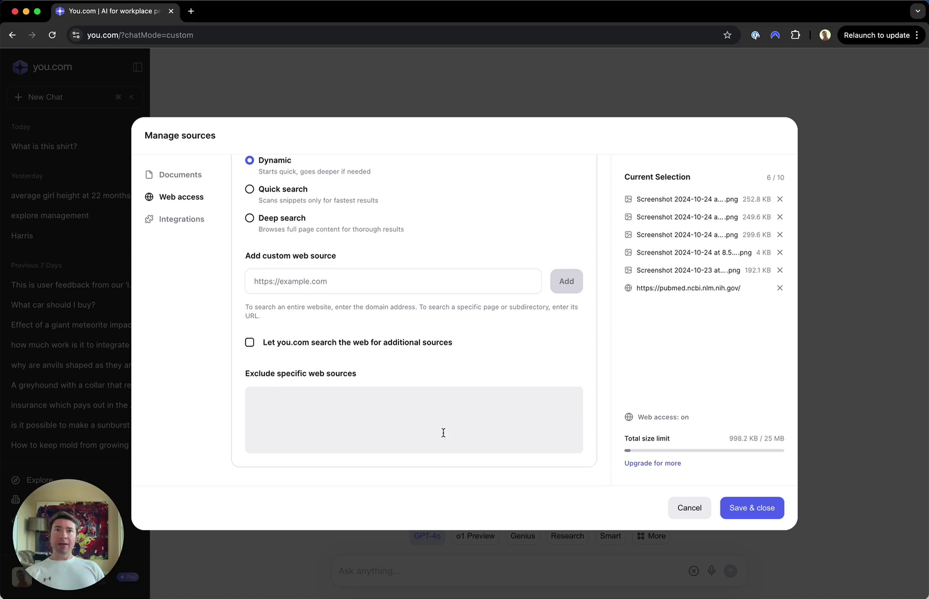
{"action": "left_click", "coordinate": [394, 433]}
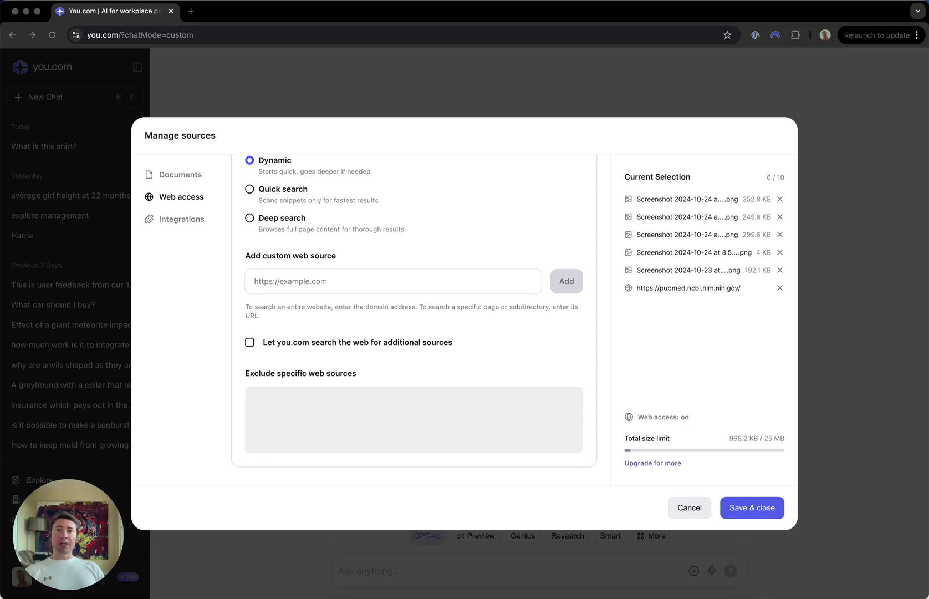
{"action": "left_click", "coordinate": [386, 424]}
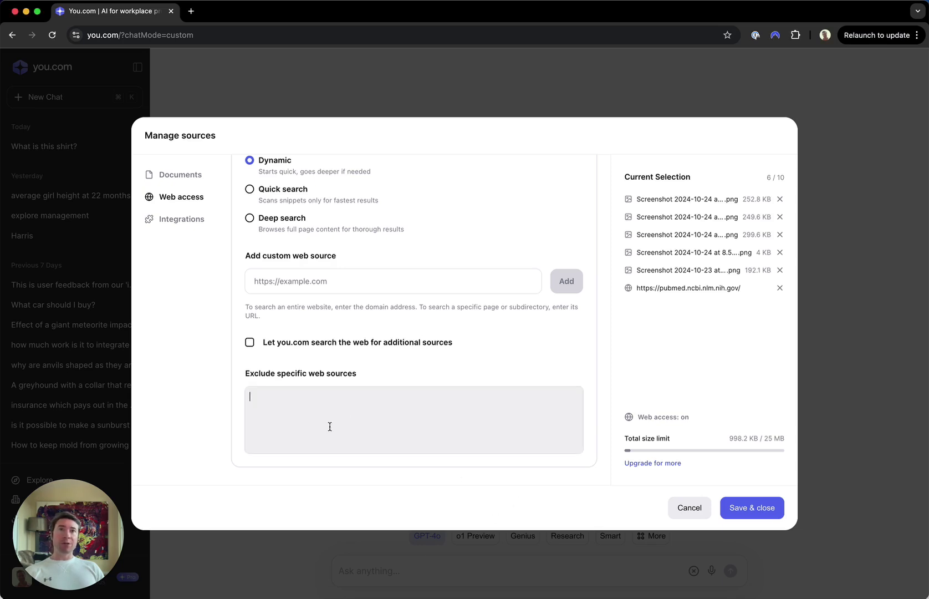
{"action": "type", "text": "https://pubmed.ncbi.nlm.nih.gov/33667416/"}
{"action": "key", "text": "Return"}
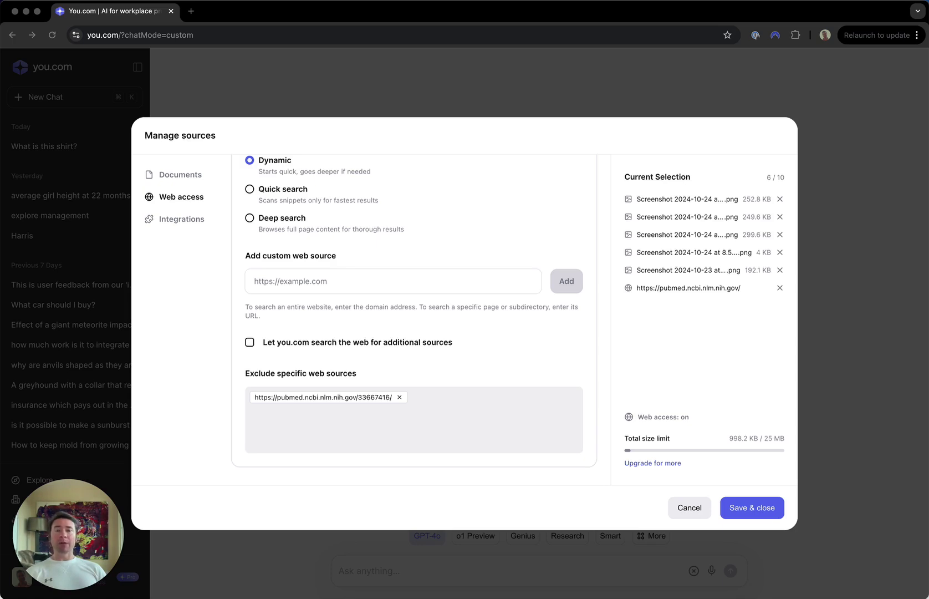
Browse the Integrations section's coming-soon cloud services and premium dataset cards
{"action": "left_click", "coordinate": [175, 219]}
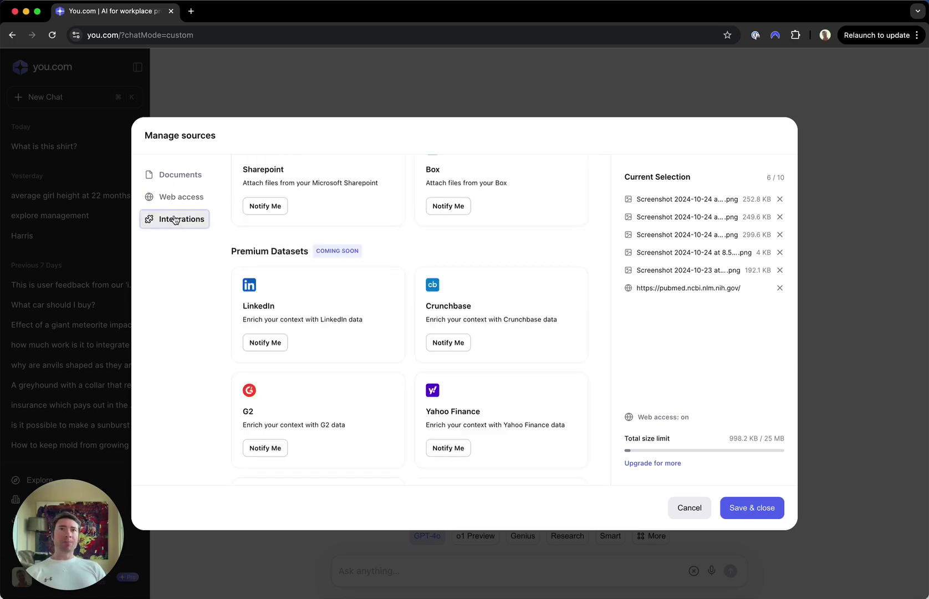
{"action": "scroll", "coordinate": [306, 312], "scroll_direction": "up", "scroll_amount": 3}
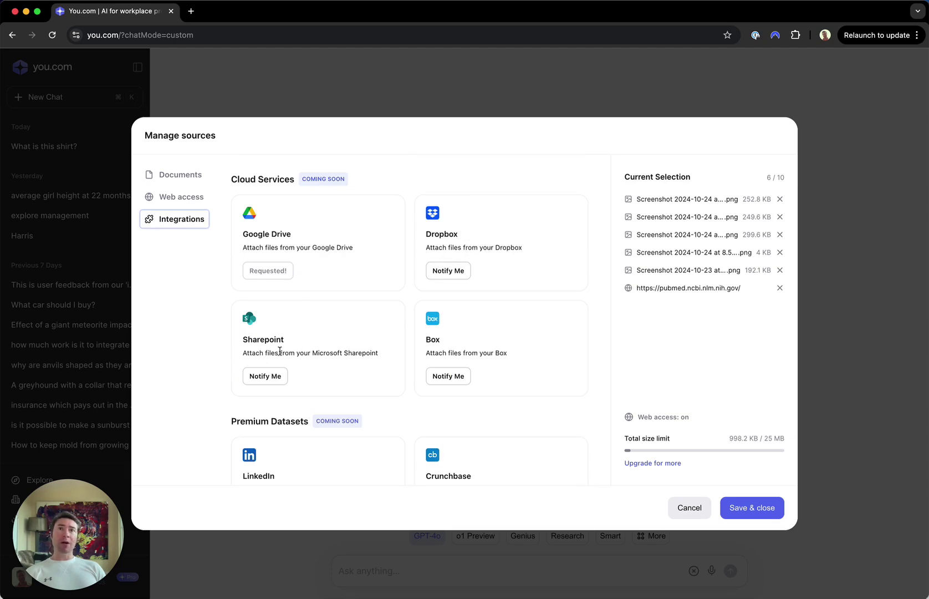
{"action": "scroll", "coordinate": [280, 351], "scroll_direction": "down", "scroll_amount": 1}
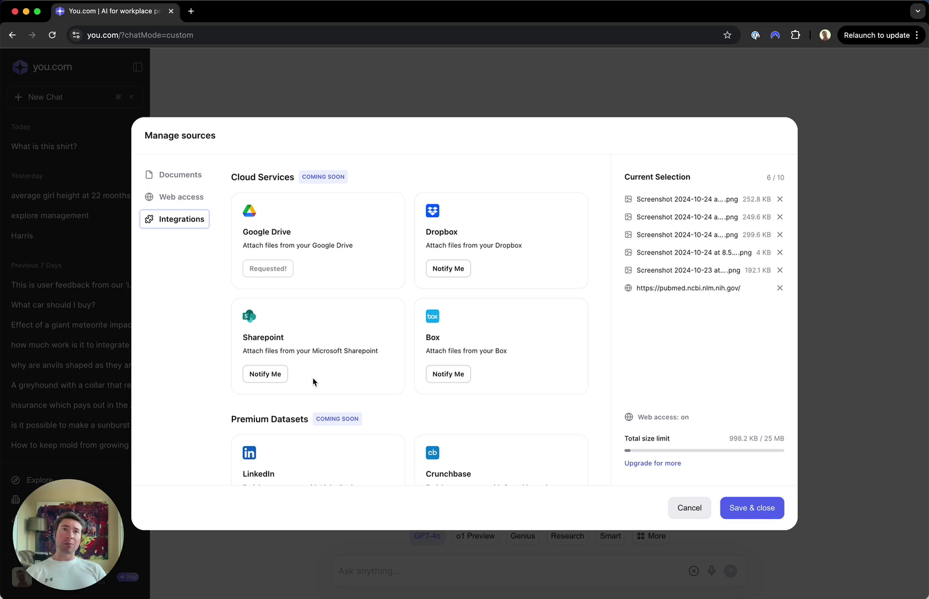
{"action": "scroll", "coordinate": [313, 381], "scroll_direction": "down", "scroll_amount": 2}
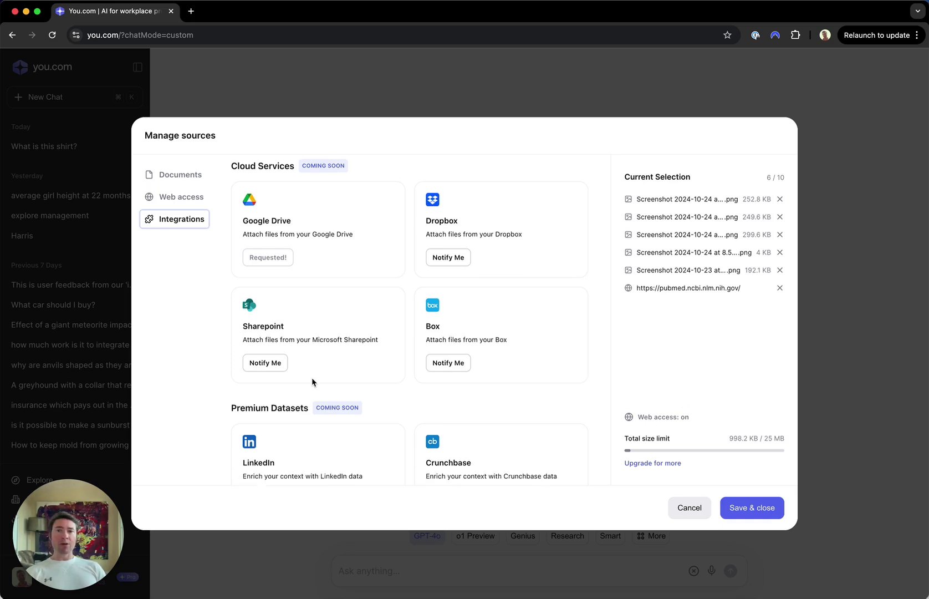
{"action": "scroll", "coordinate": [313, 382], "scroll_direction": "down", "scroll_amount": 5}
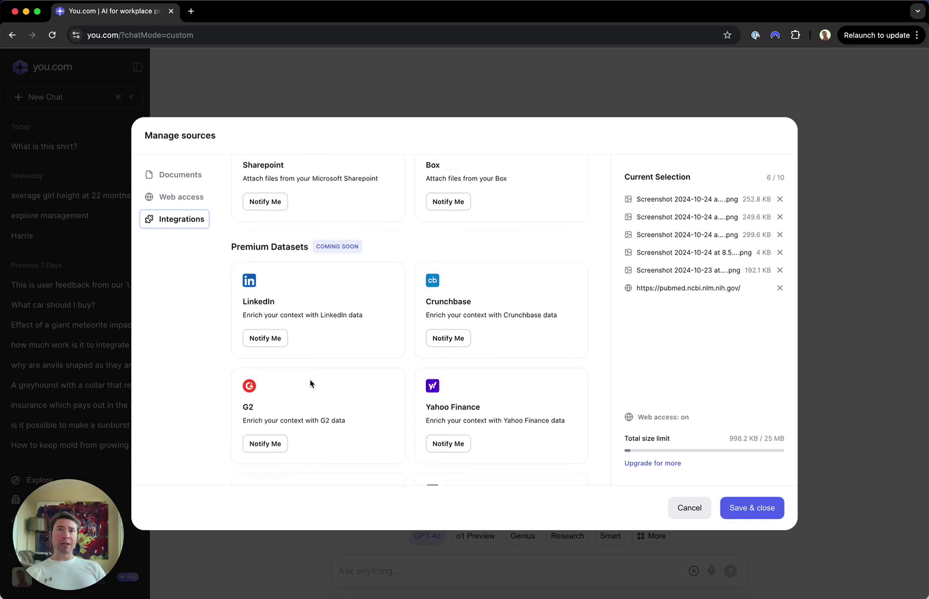